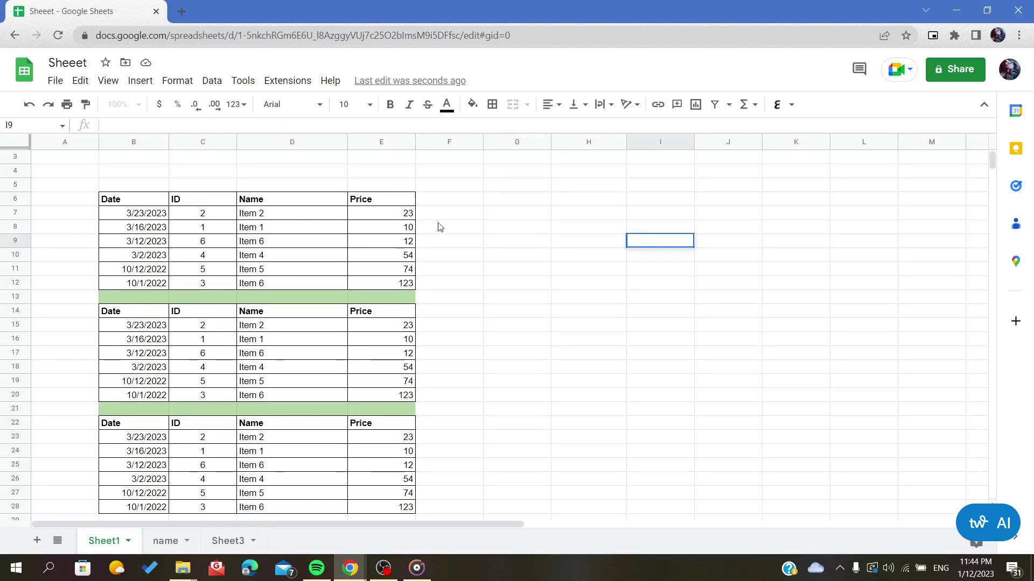
Step: Scroll through the three bordered tables, selecting their range and then an empty cell
scroll(632, 270, down, 1)
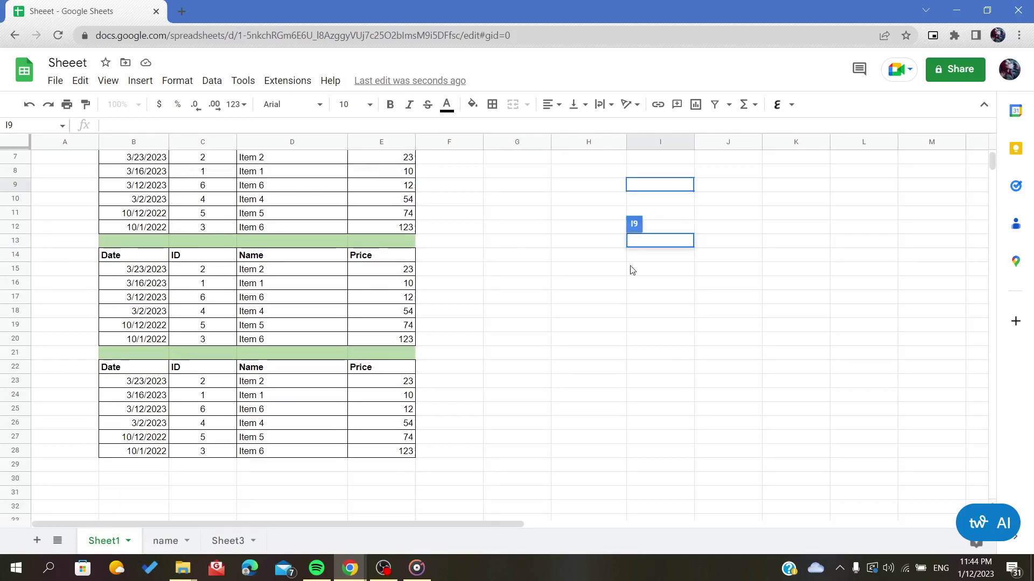
scroll(632, 270, up, 1)
click(592, 278)
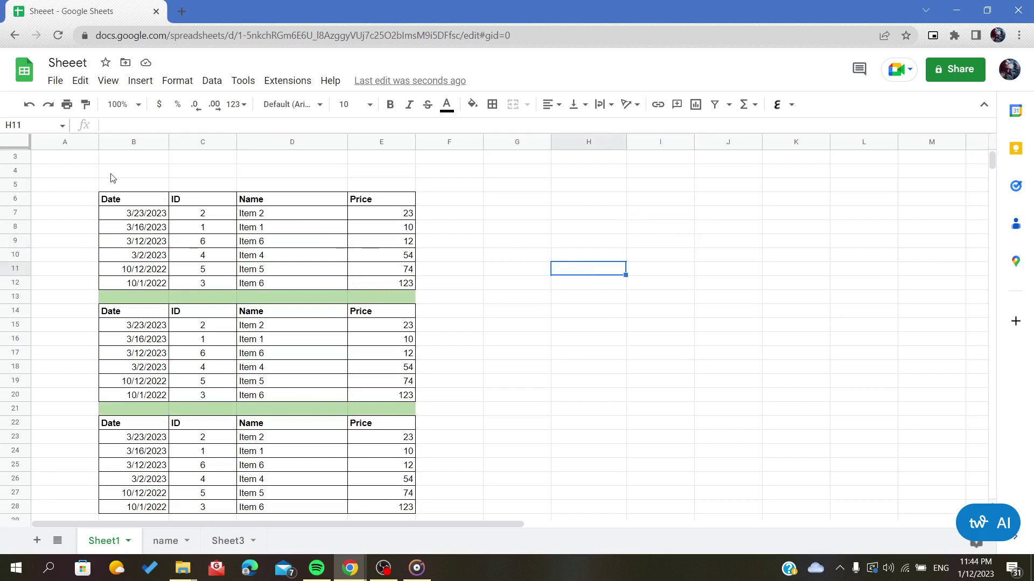
drag(80, 184, 459, 368)
click(603, 381)
scroll(603, 382, down, 1)
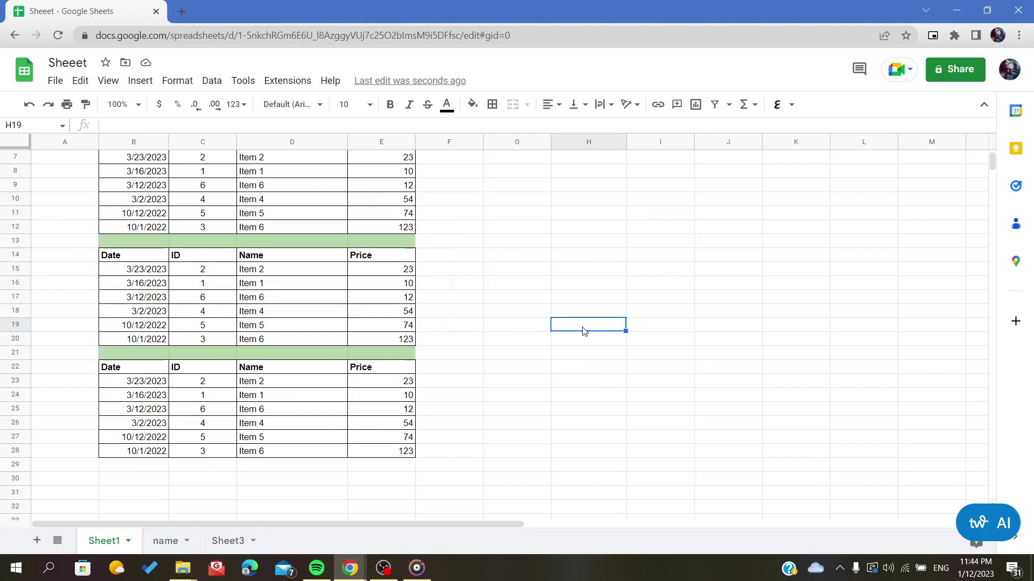
scroll(584, 331, down, 1)
click(560, 283)
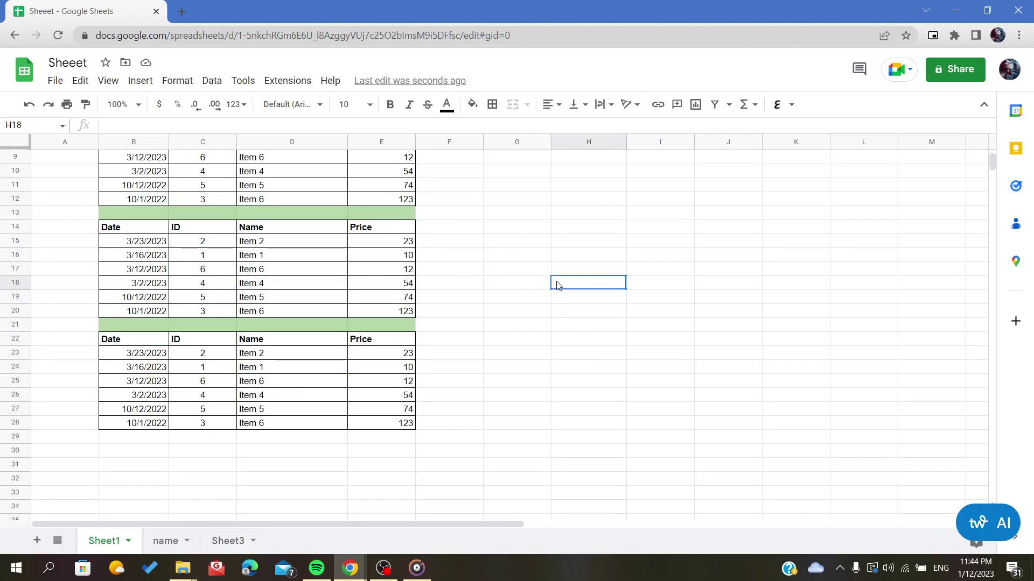
scroll(582, 256, up, 2)
scroll(584, 256, down, 2)
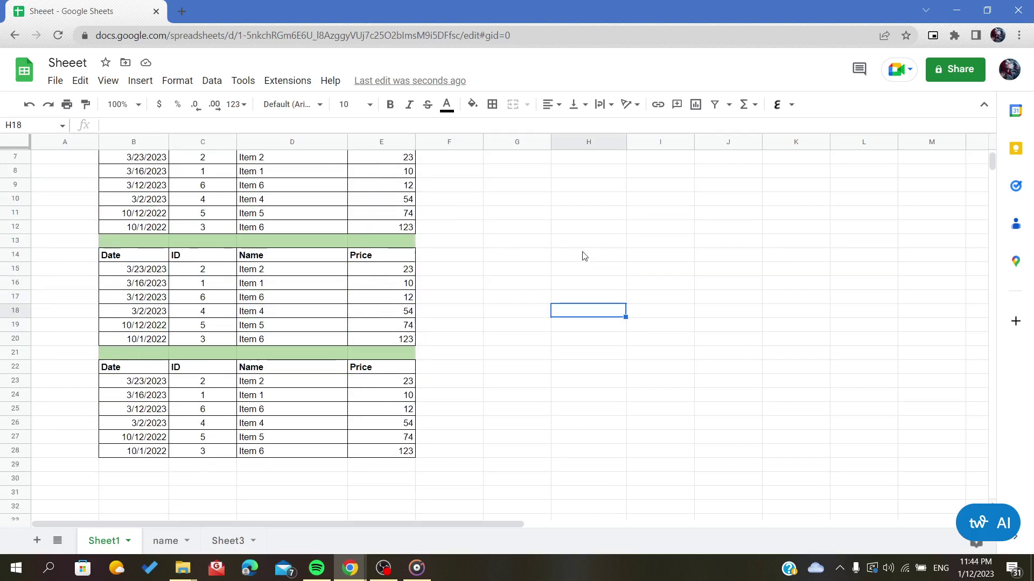
scroll(584, 256, up, 1)
Step: Open the sheet's print settings from the toolbar and close them without printing
click(68, 105)
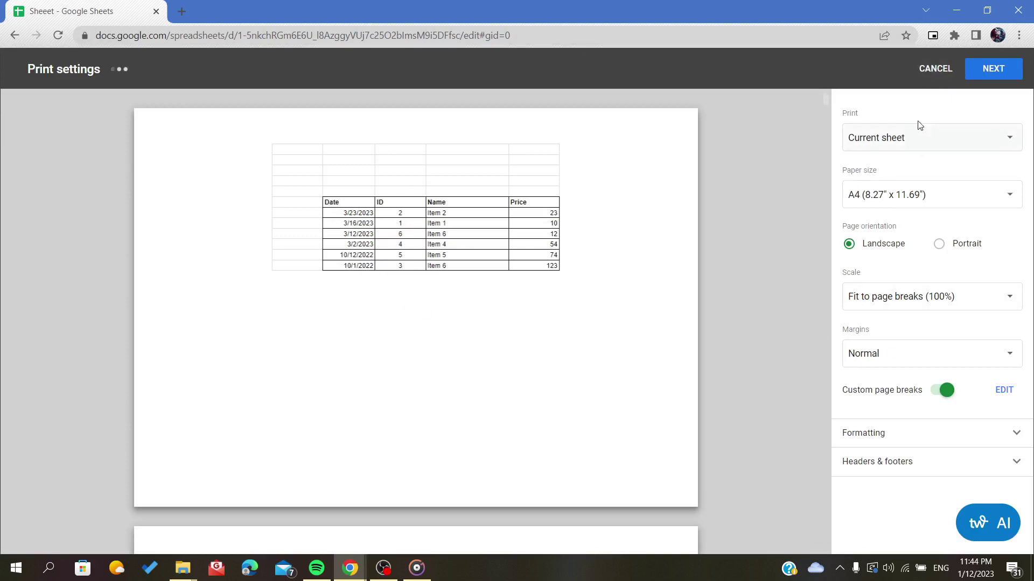
click(934, 69)
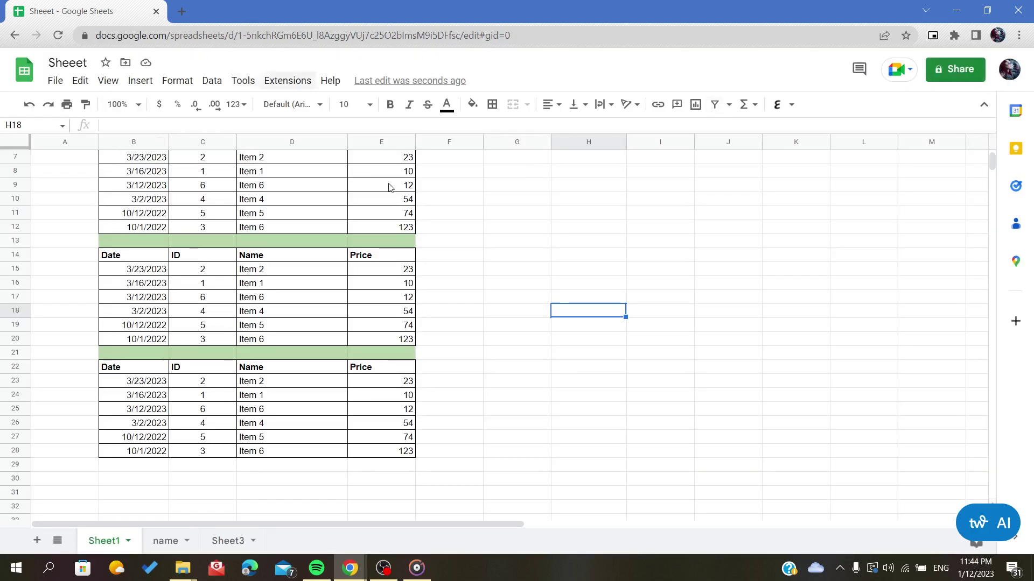
scroll(397, 188, up, 2)
Step: Reopen print settings with Ctrl+P, cancel them, and bring up the File menu
click(510, 345)
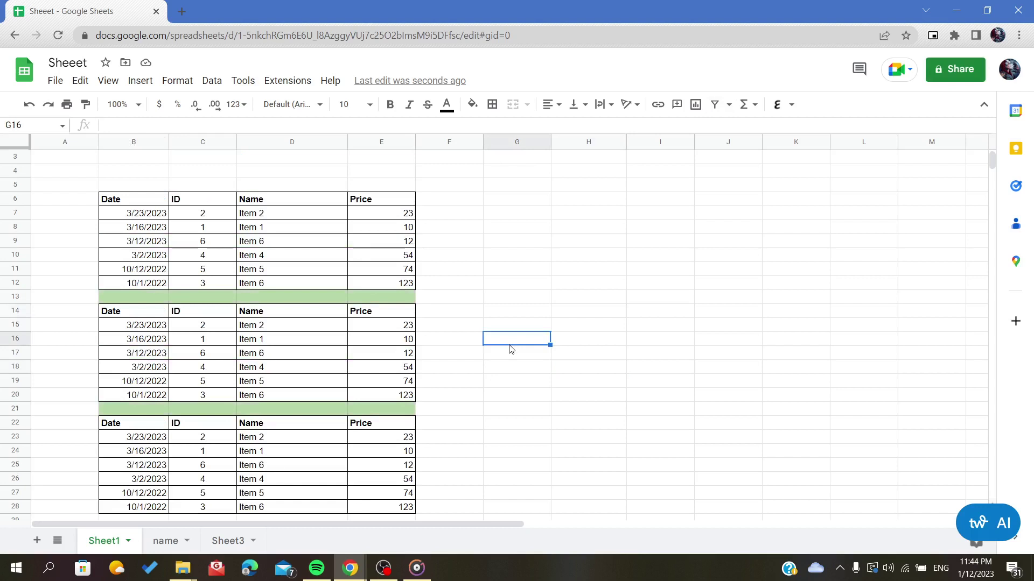
key(ctrl+p)
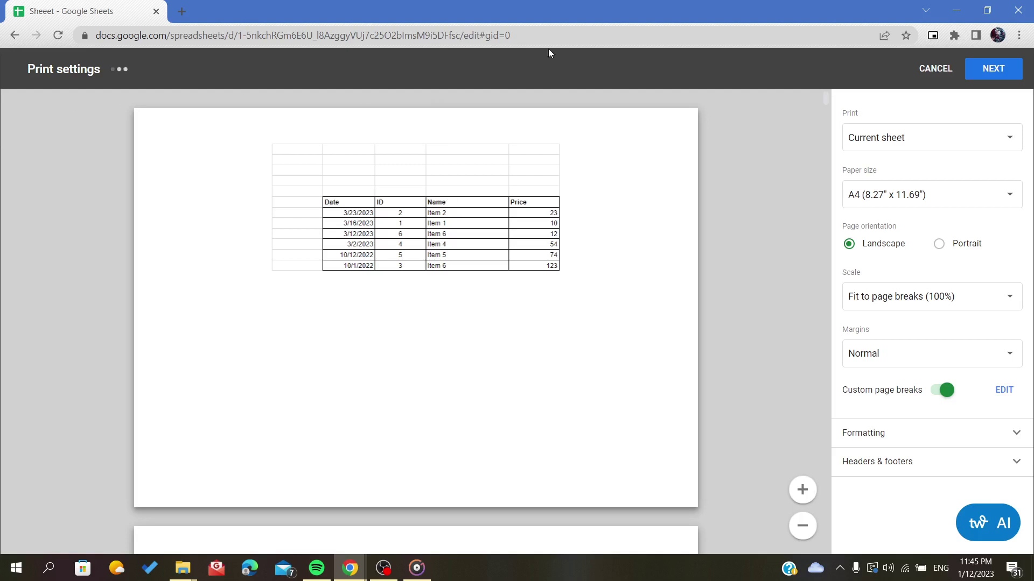
click(935, 69)
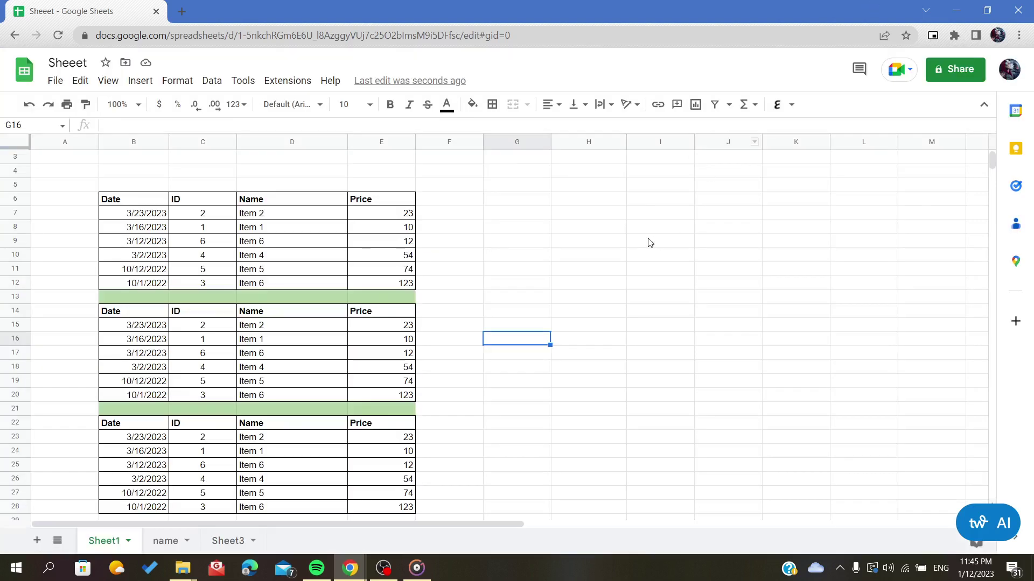
click(649, 240)
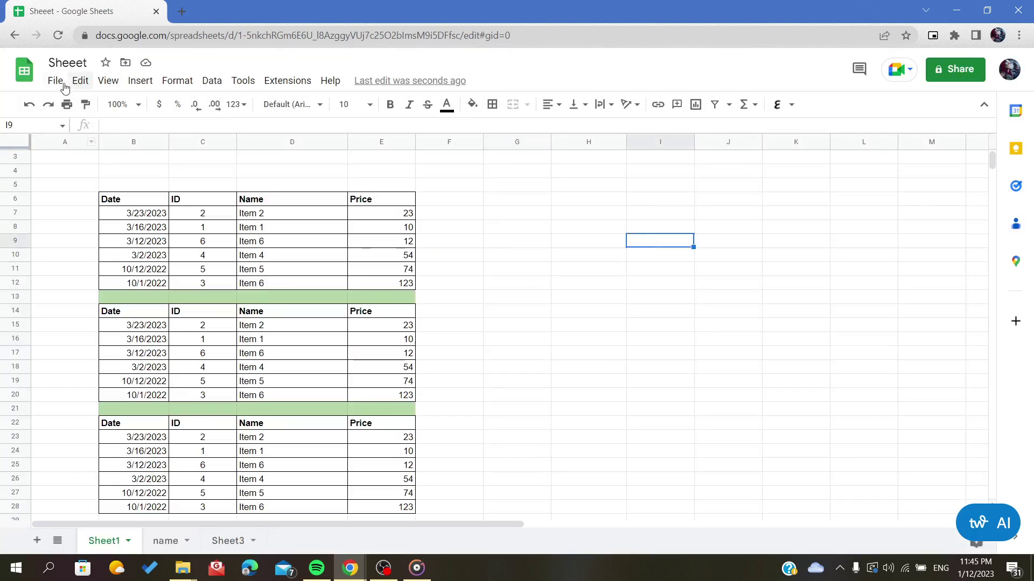
click(58, 82)
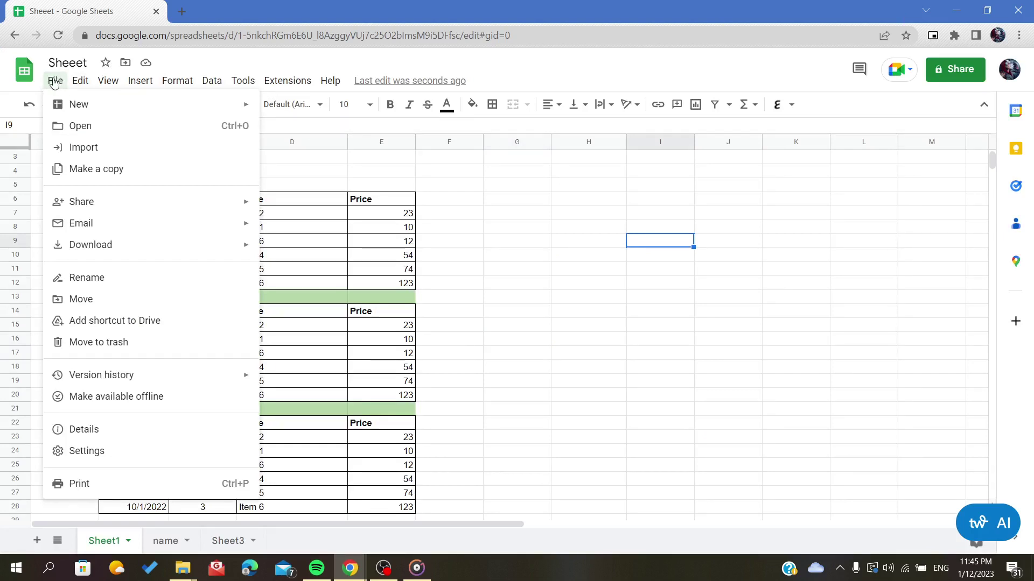
Step: Choose File > Print and switch off custom page breaks, giving Fit to width at 13 pages
click(99, 482)
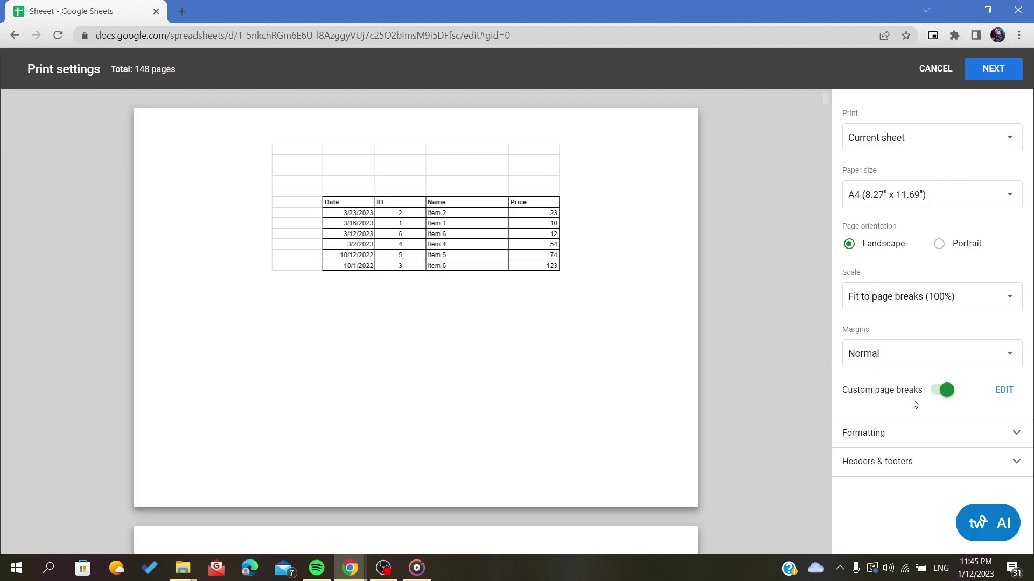
click(944, 391)
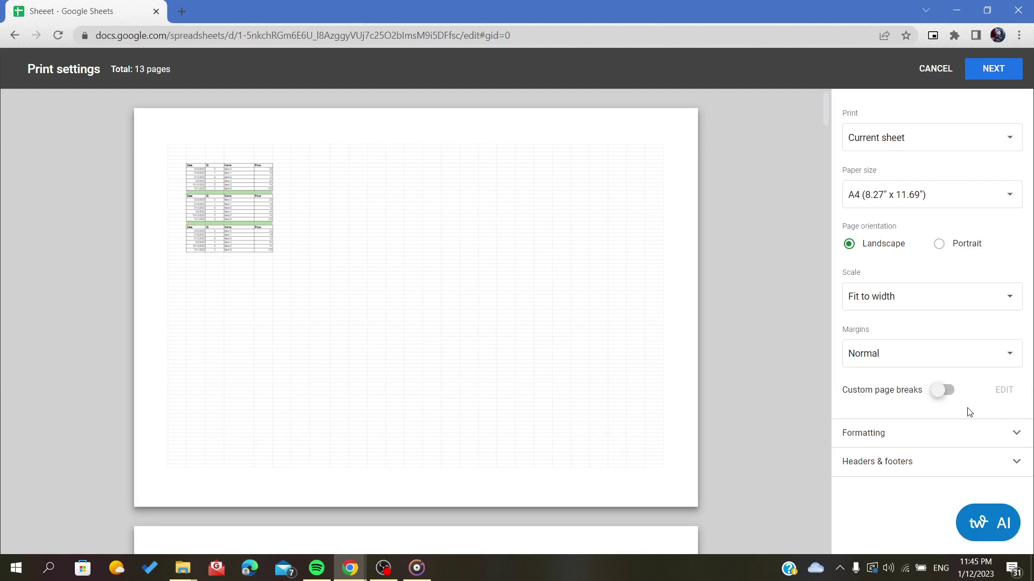
Step: Re-enable custom page breaks and reset the page-break editor to its default breaks
click(951, 393)
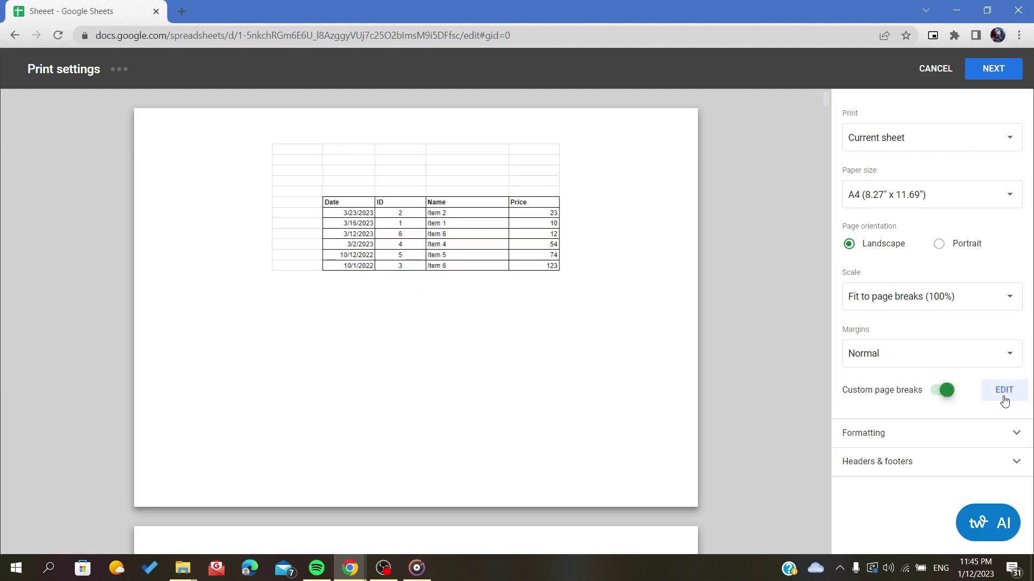
click(1003, 398)
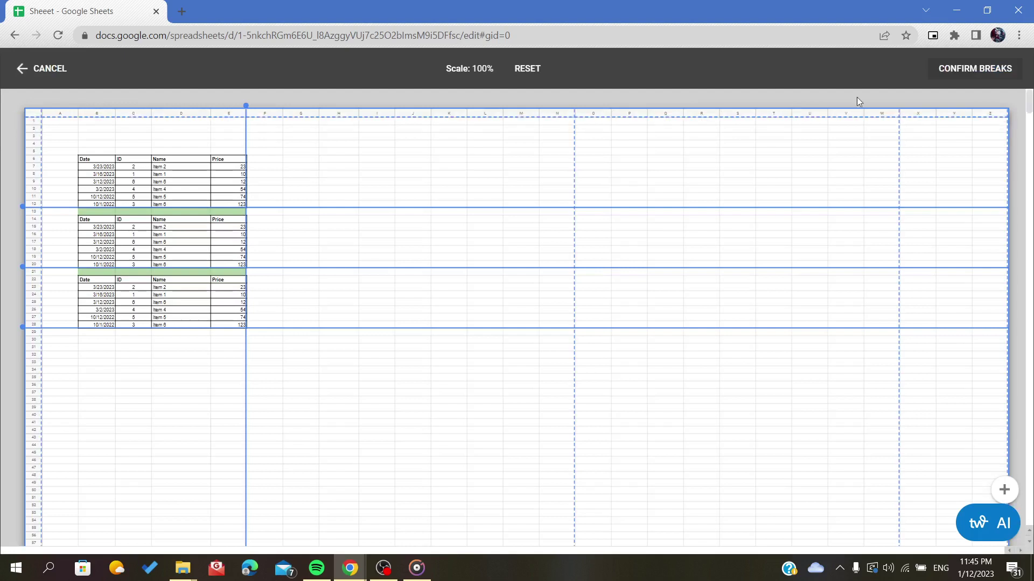
click(536, 72)
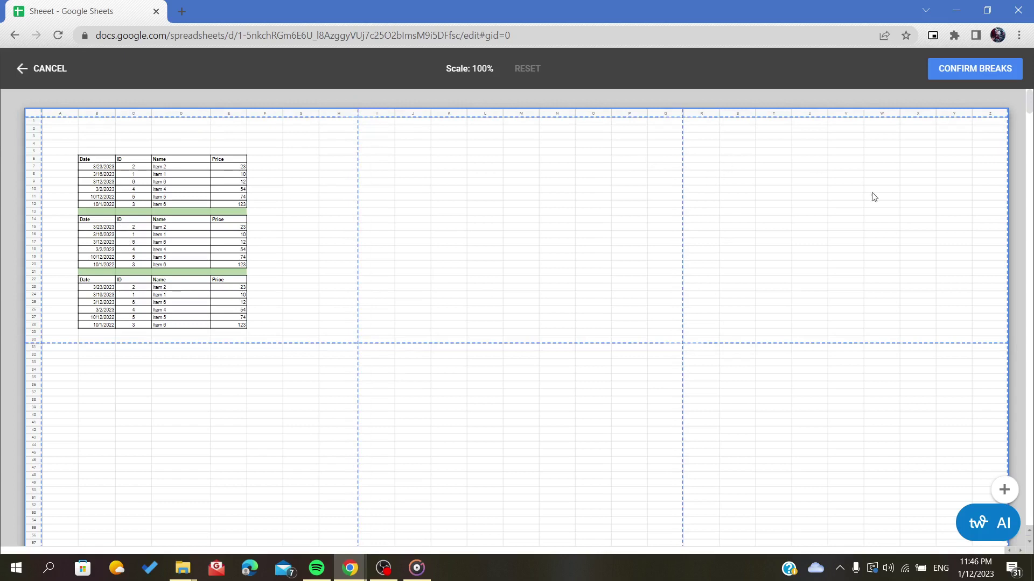
scroll(731, 358, down, 5)
scroll(731, 357, up, 4)
scroll(732, 358, up, 1)
Step: Place row breaks below tables one and two and one column break at F/G
drag(358, 343, 260, 208)
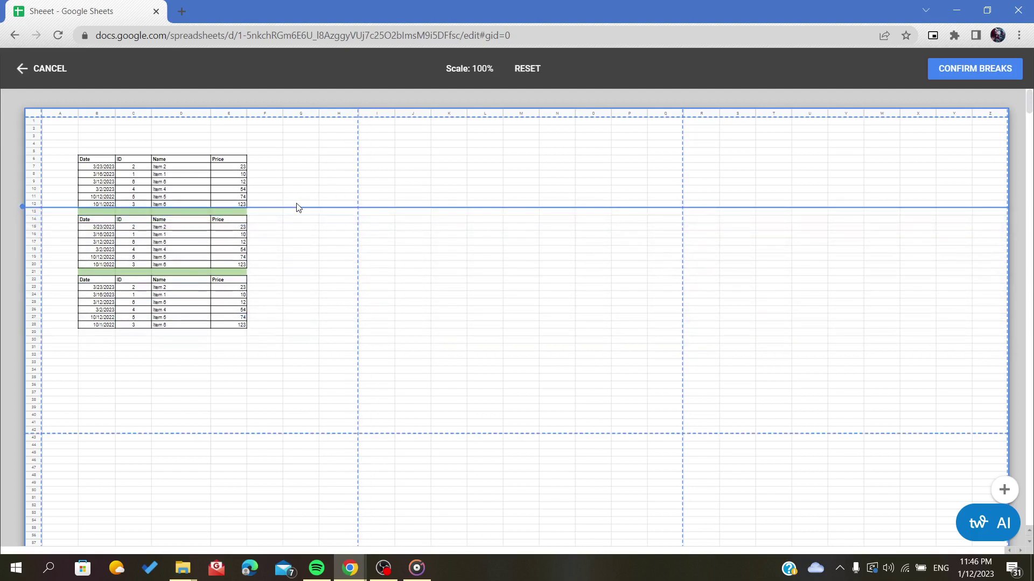
drag(359, 186, 247, 191)
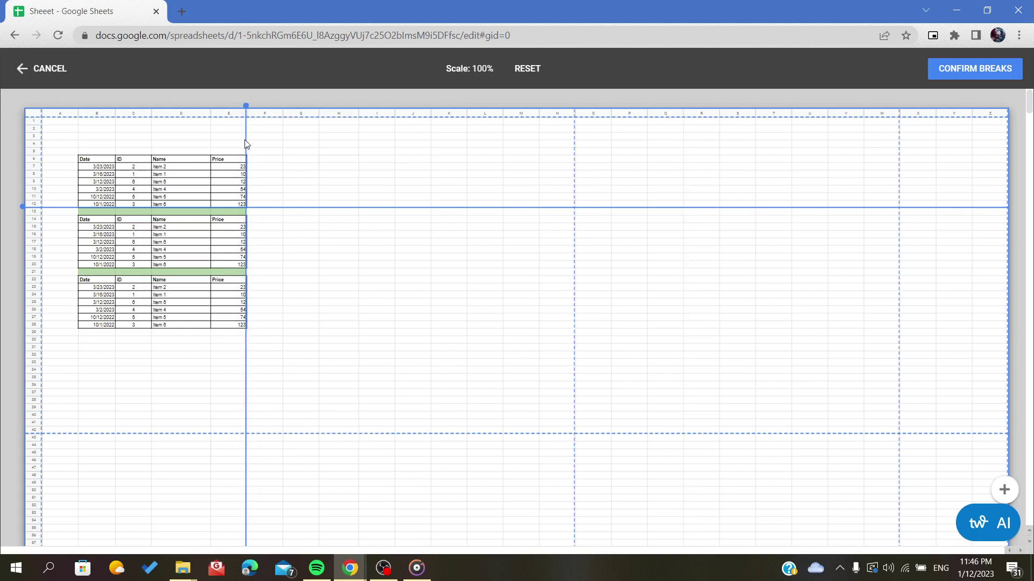
drag(247, 145, 282, 151)
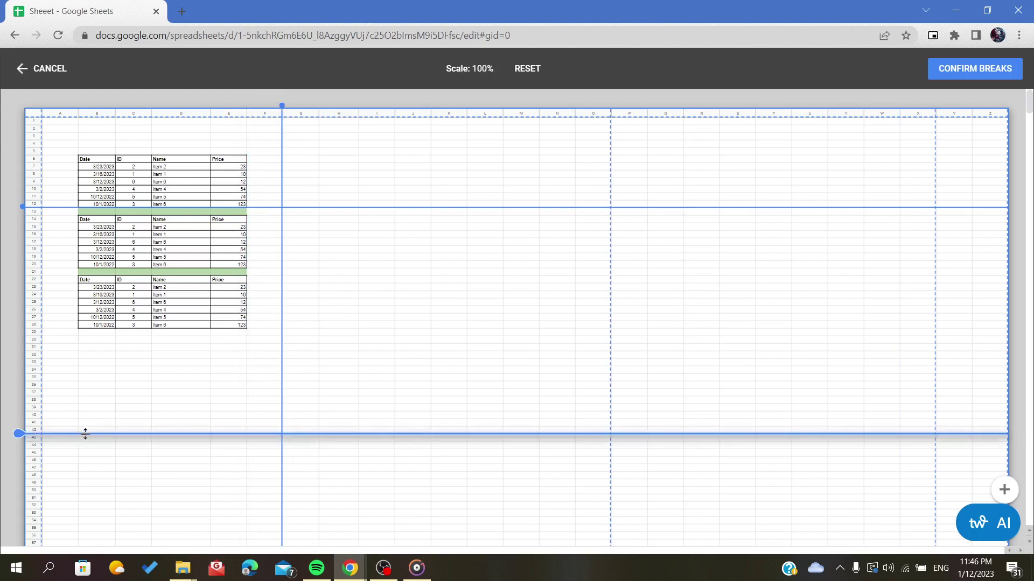
drag(85, 434, 81, 272)
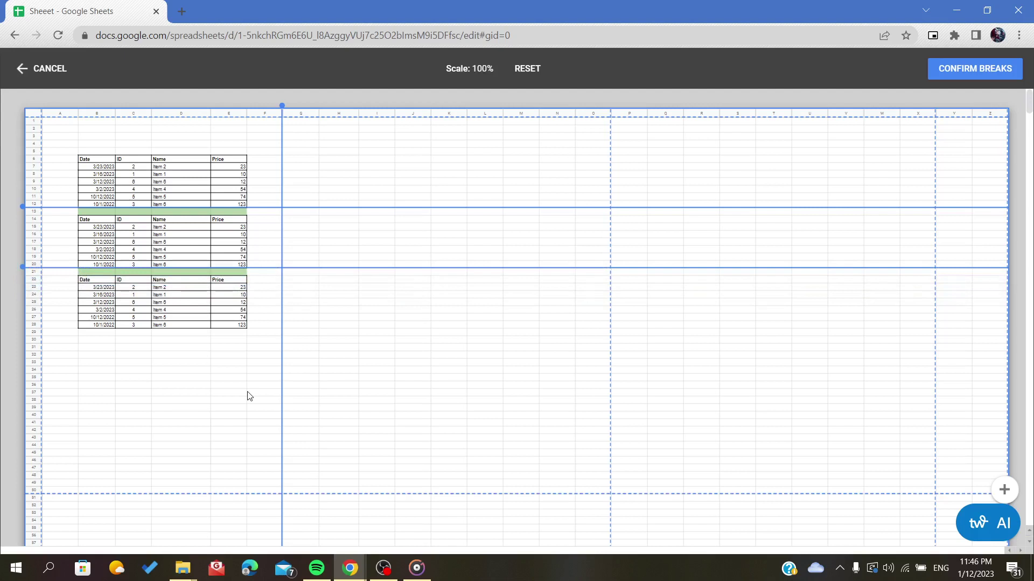
click(610, 189)
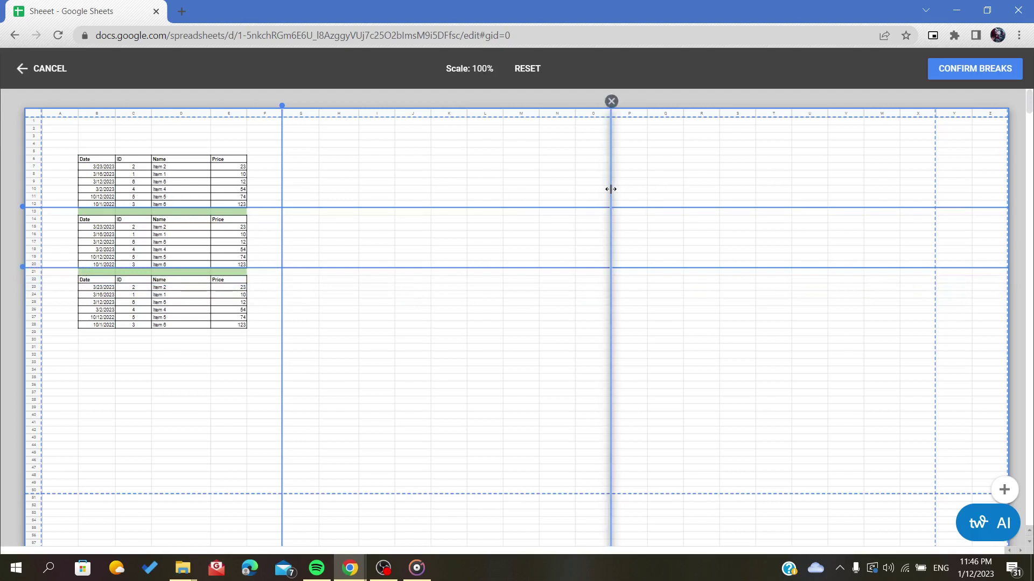
click(611, 101)
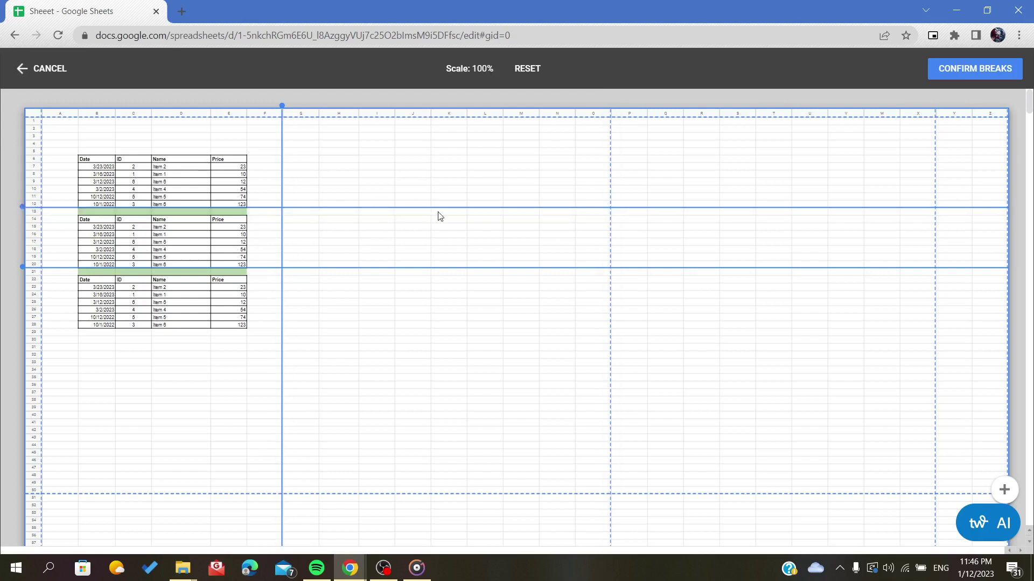
Step: Confirm the custom breaks, check each table prints on its own page, then cancel
click(983, 75)
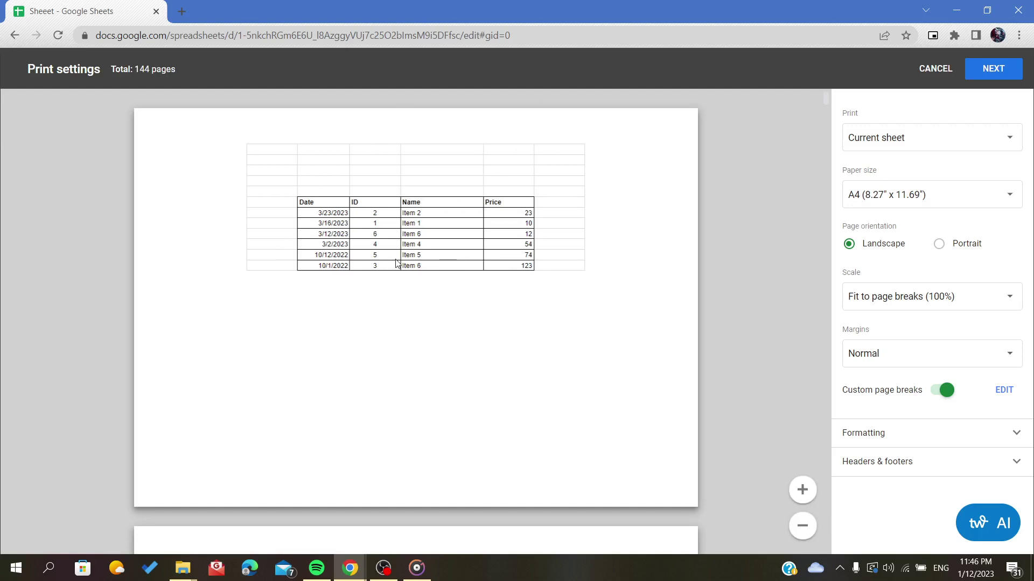
scroll(396, 262, down, 6)
scroll(396, 264, up, 3)
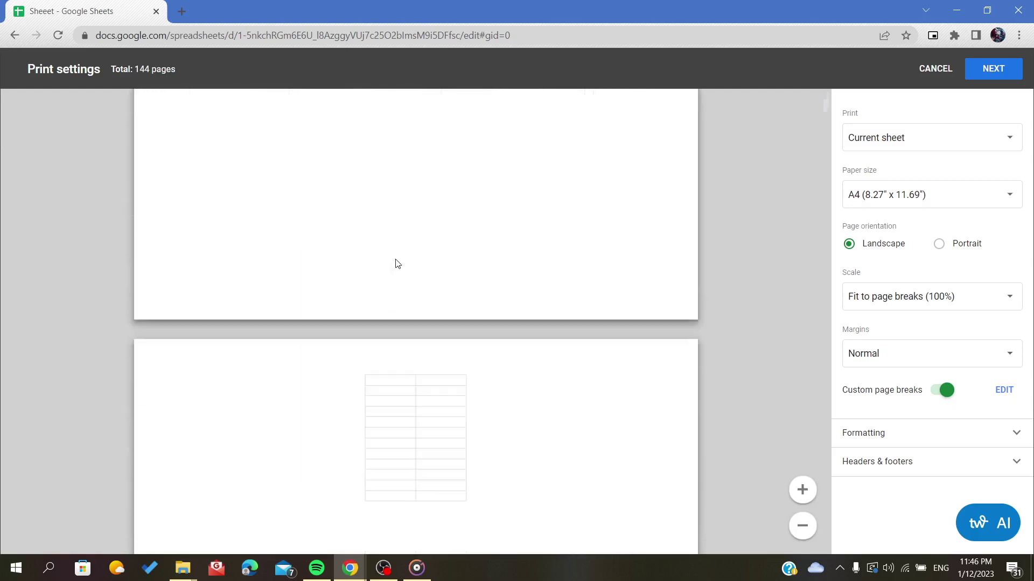
scroll(396, 263, down, 1)
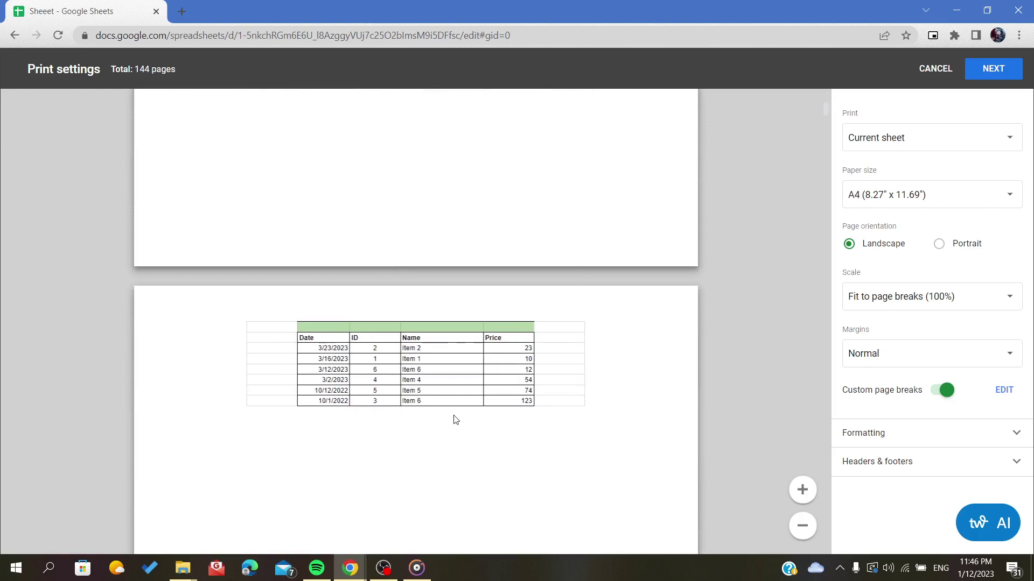
scroll(534, 237, down, 3)
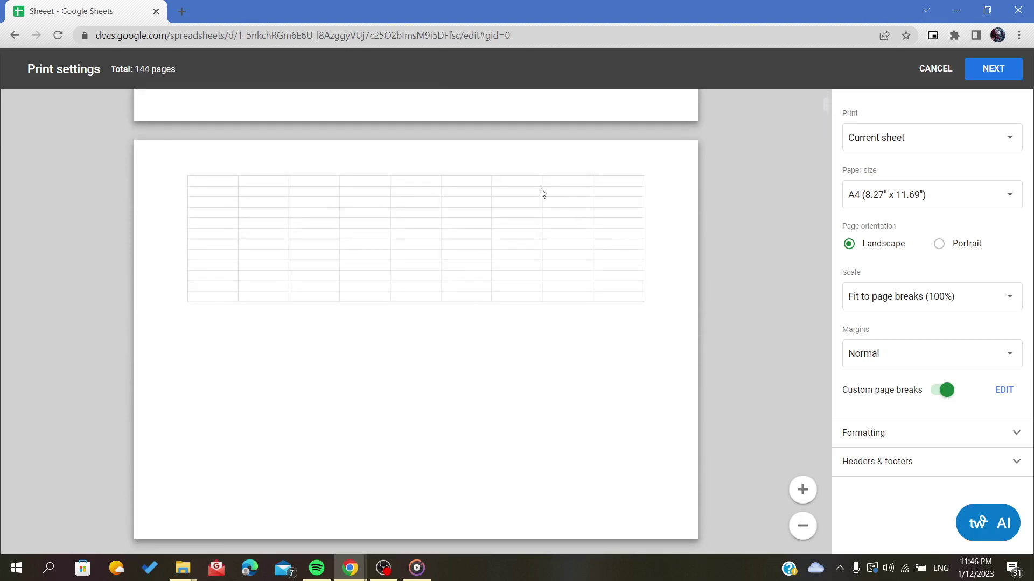
scroll(434, 283, up, 4)
scroll(423, 192, down, 4)
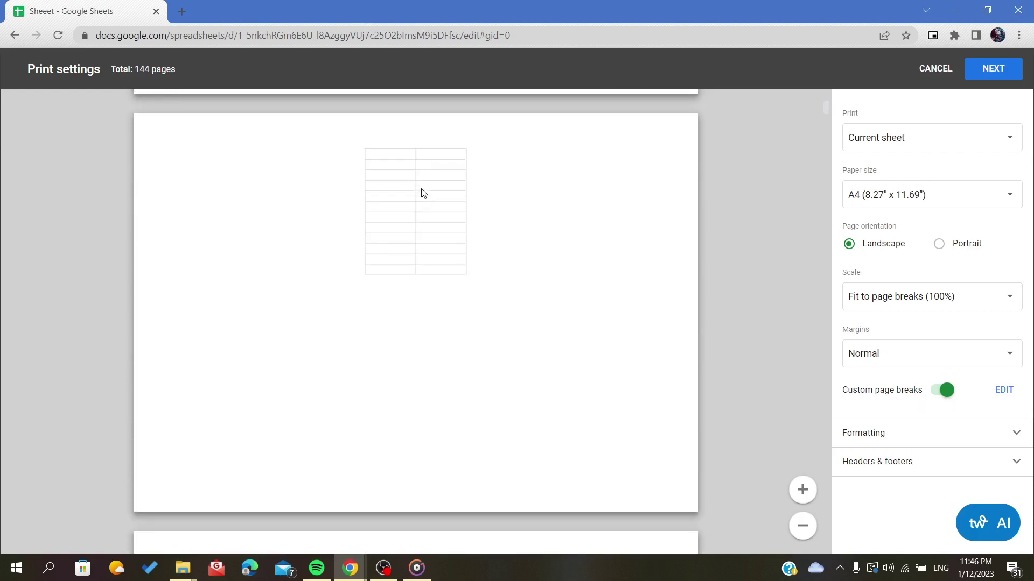
scroll(445, 321, down, 7)
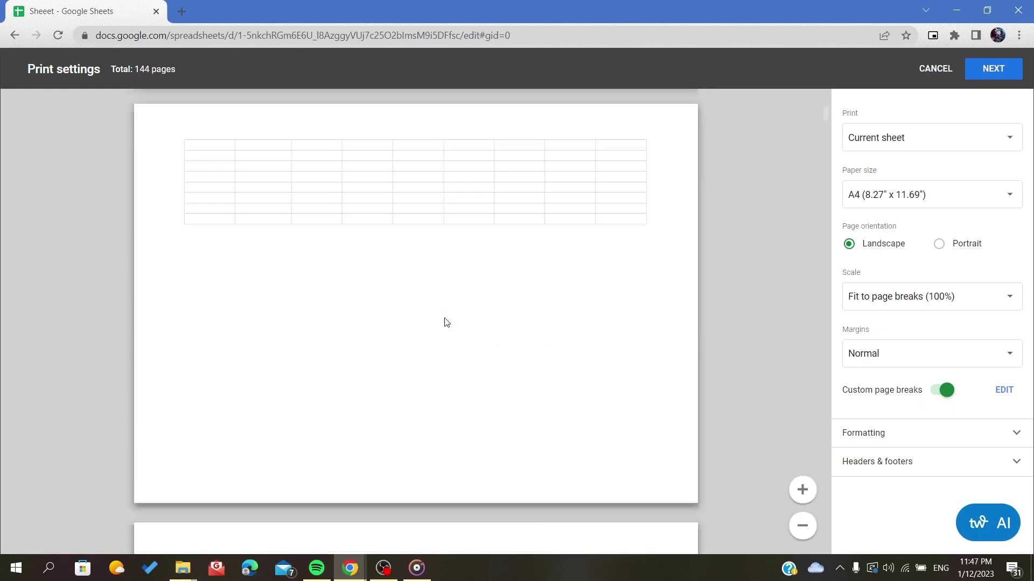
scroll(445, 322, down, 6)
scroll(449, 150, down, 1)
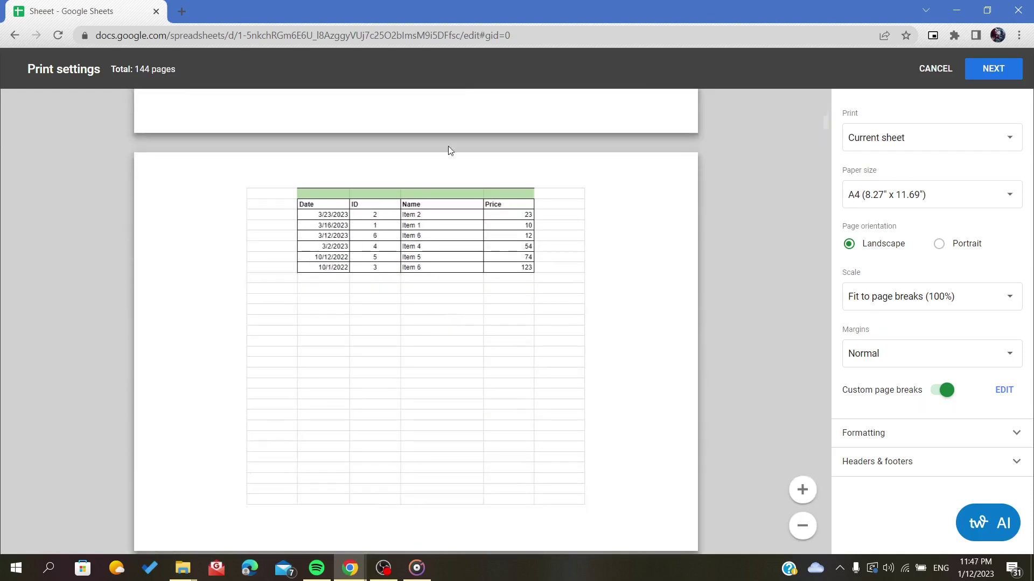
scroll(607, 193, up, 5)
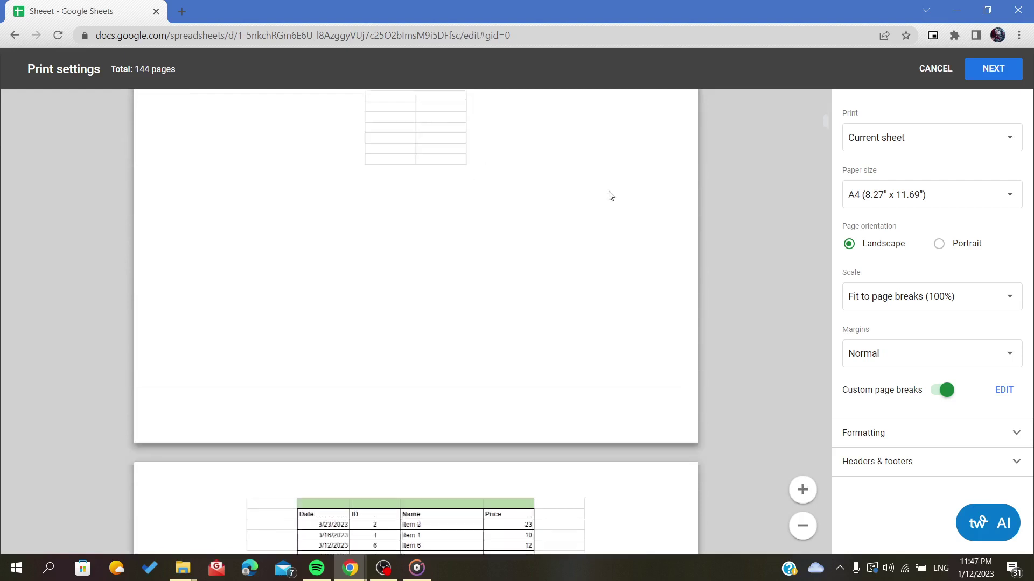
scroll(607, 194, down, 2)
click(935, 68)
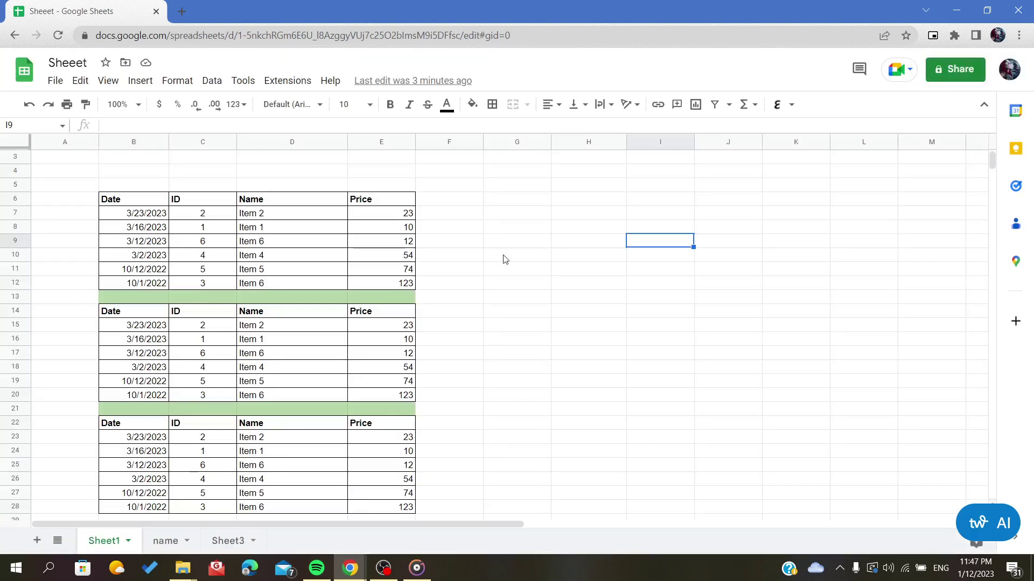
scroll(500, 261, down, 1)
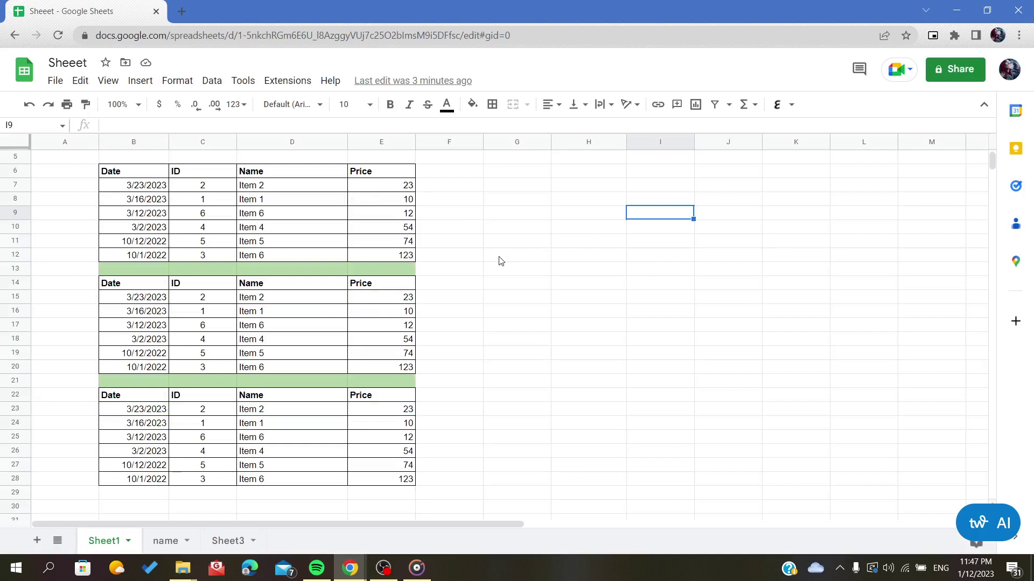